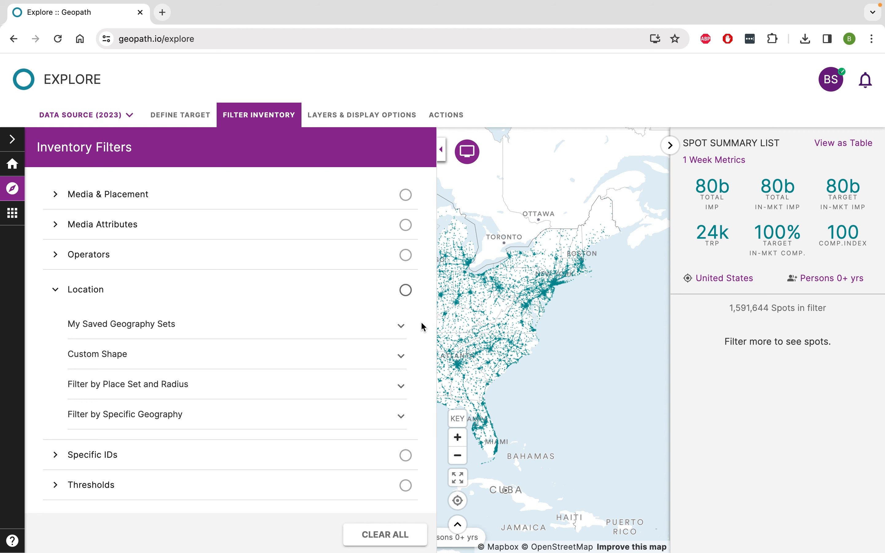
- Switch to the Population Library and limit the county-level geographies to the state of Rhode Island
{"action": "left_click", "coordinate": [477, 160]}
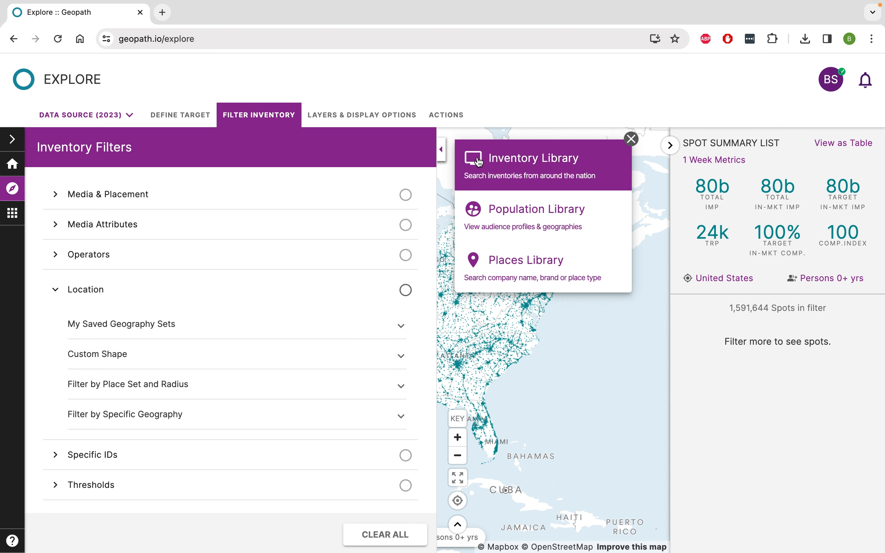
{"action": "left_click", "coordinate": [535, 222]}
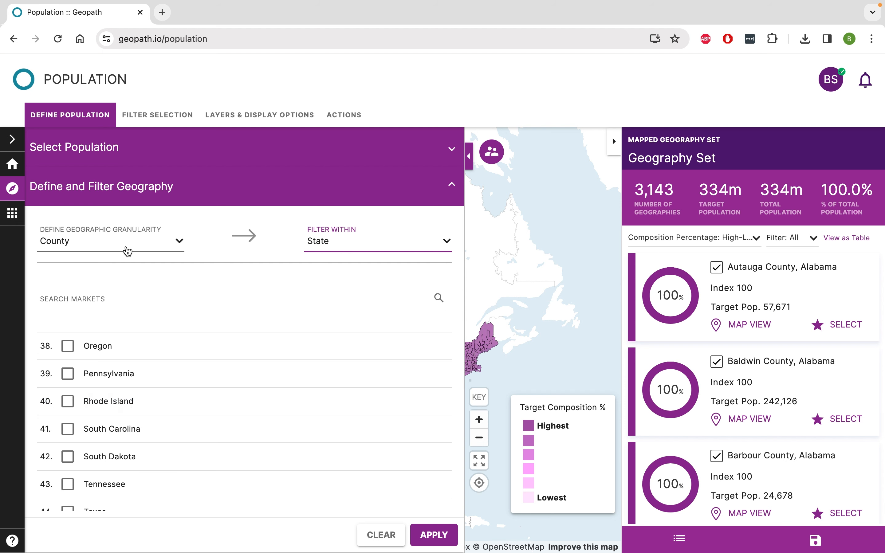
{"action": "left_click", "coordinate": [69, 402]}
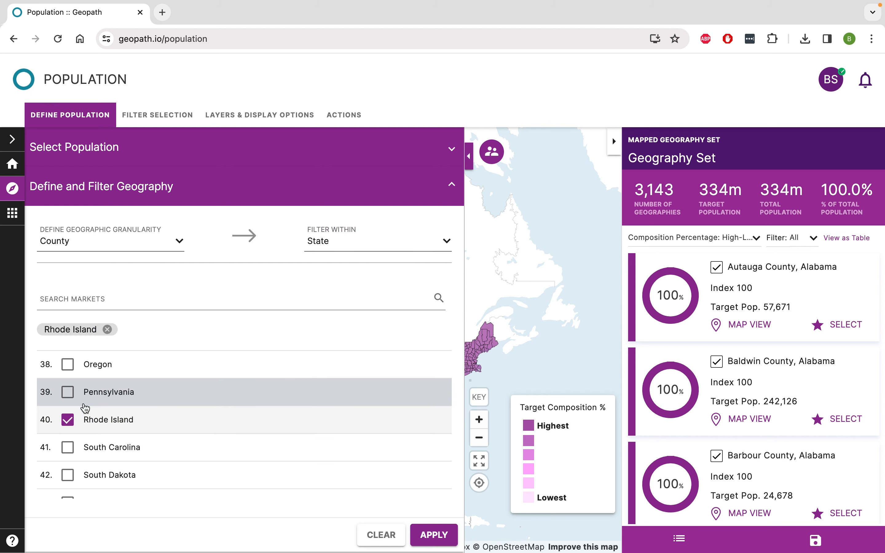
{"action": "left_click", "coordinate": [431, 529]}
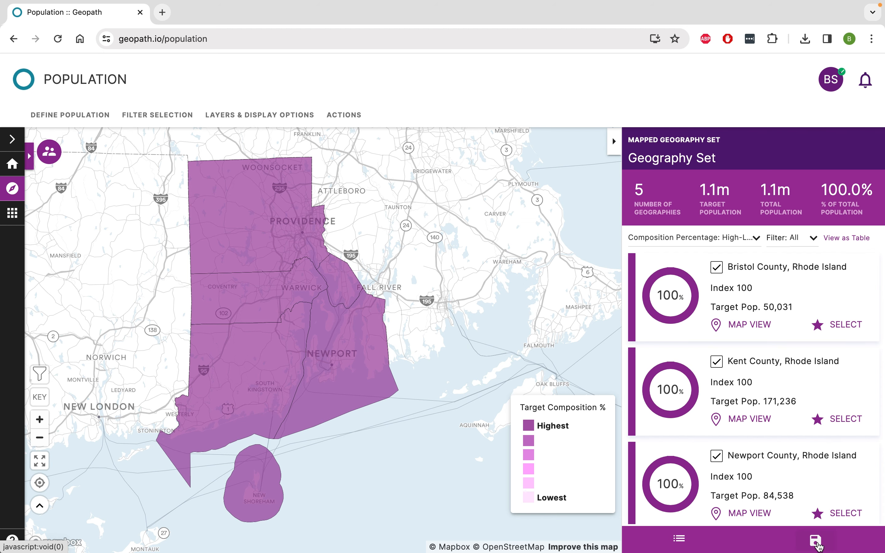
- Save the mapped counties as a geography set named "Rhode Island Counties"
{"action": "left_click", "coordinate": [816, 541]}
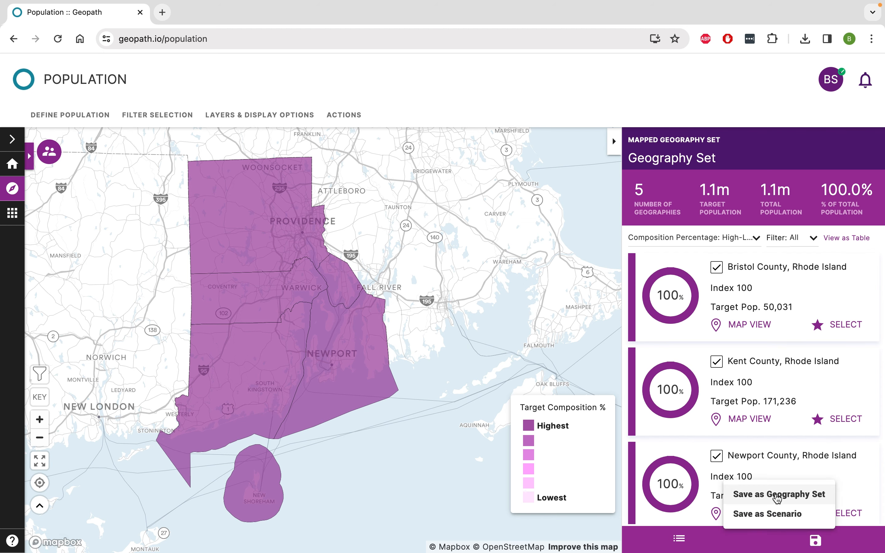
{"action": "left_click", "coordinate": [778, 495]}
{"action": "type", "text": "Rhode Island Coun"}
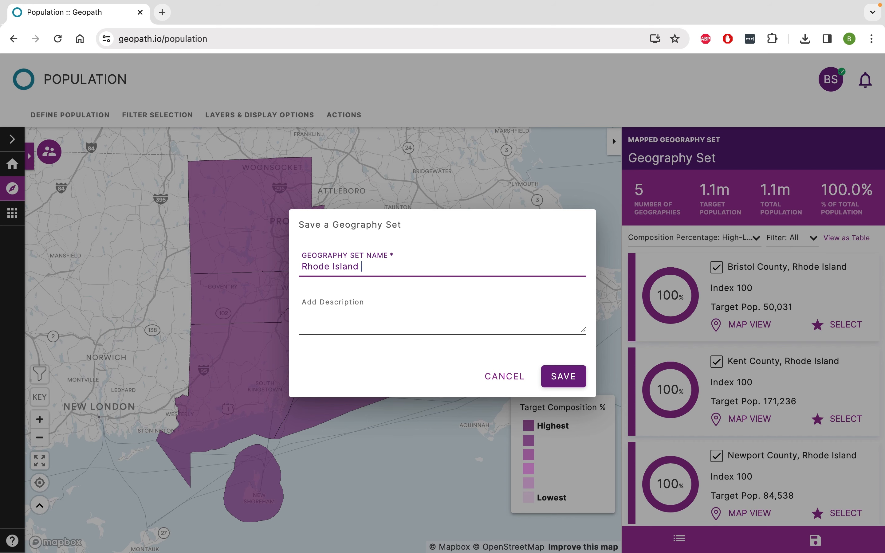
{"action": "type", "text": "ties"}
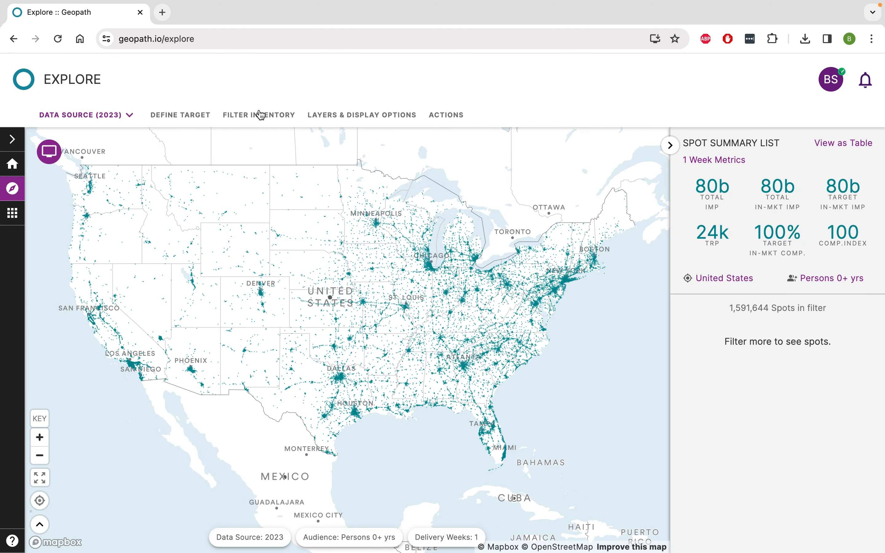
- Filter the inventory by location using the saved geography set "Rhode Island Counties"
{"action": "left_click", "coordinate": [261, 115]}
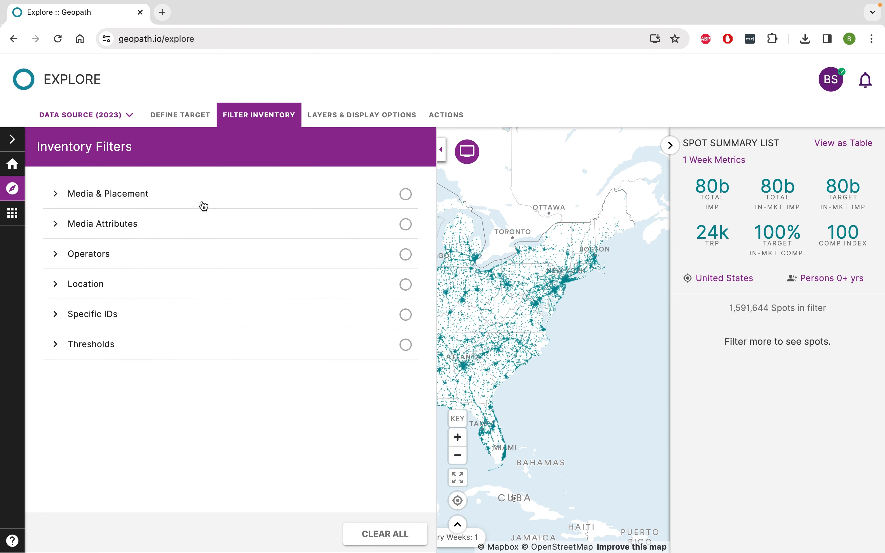
{"action": "left_click", "coordinate": [128, 296]}
{"action": "left_click", "coordinate": [143, 330]}
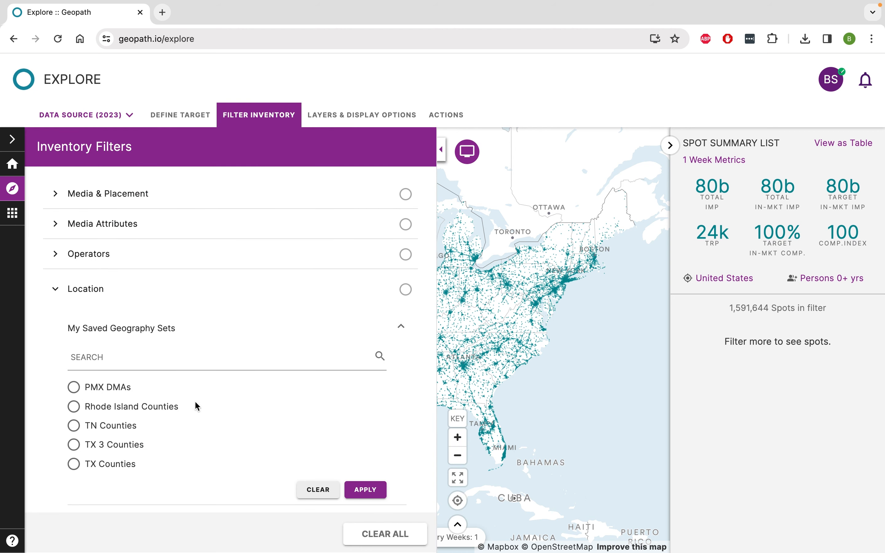
{"action": "left_click", "coordinate": [74, 407]}
{"action": "left_click", "coordinate": [366, 490]}
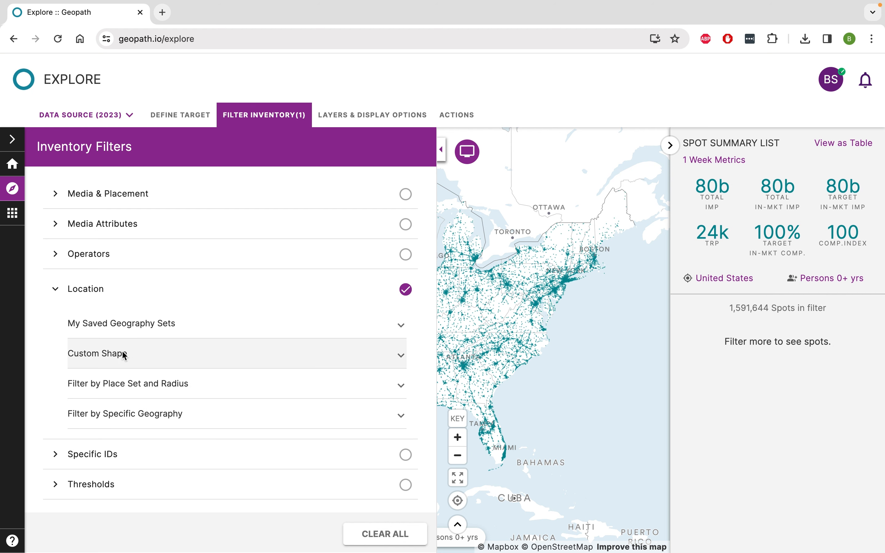
- Draw a custom four-point polygon around Villa Park and Lombard, west of Chicago, as the inventory's location filter
{"action": "left_click", "coordinate": [131, 357]}
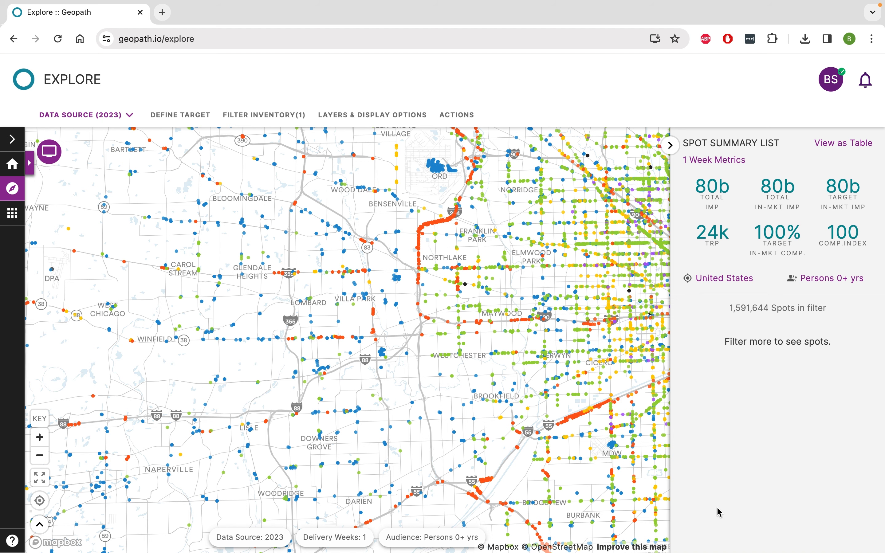
{"action": "left_click", "coordinate": [266, 120]}
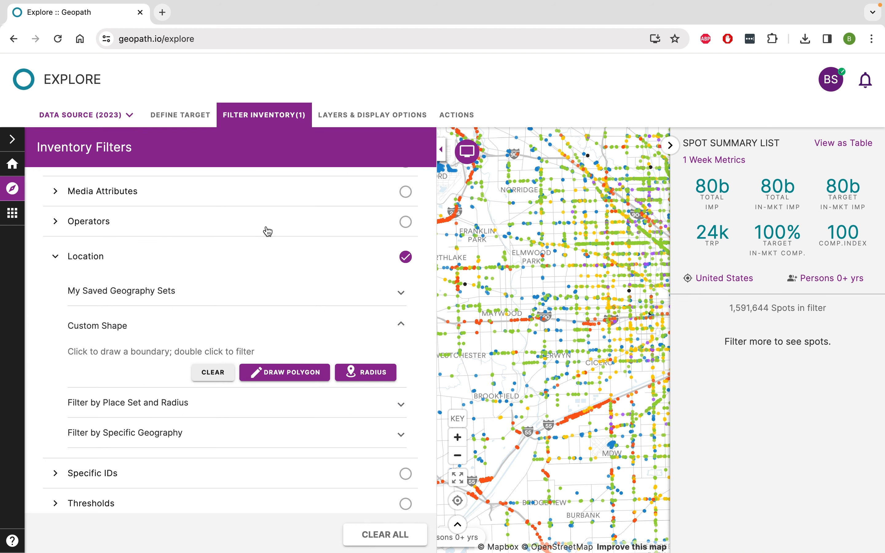
{"action": "left_click", "coordinate": [264, 373]}
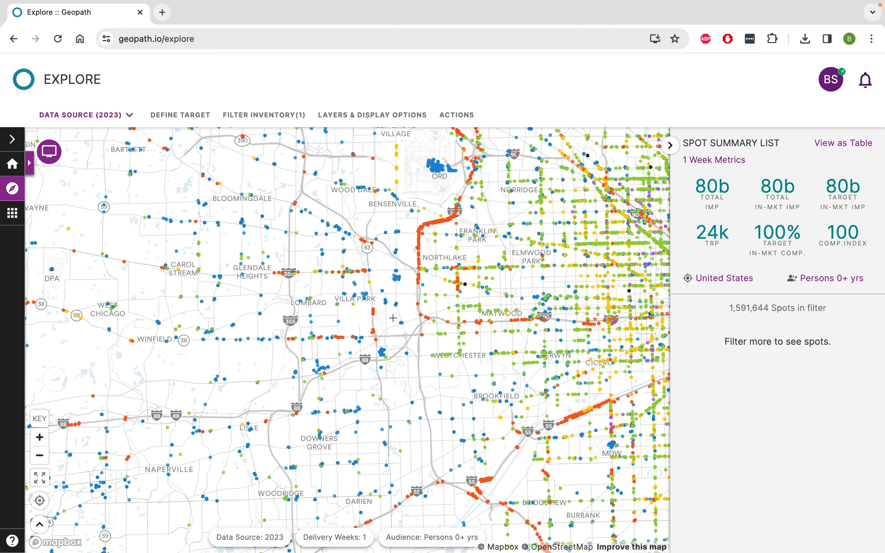
{"action": "left_click", "coordinate": [427, 278]}
{"action": "left_click", "coordinate": [297, 189]}
{"action": "left_click", "coordinate": [276, 320]}
{"action": "double_click", "coordinate": [285, 400]}
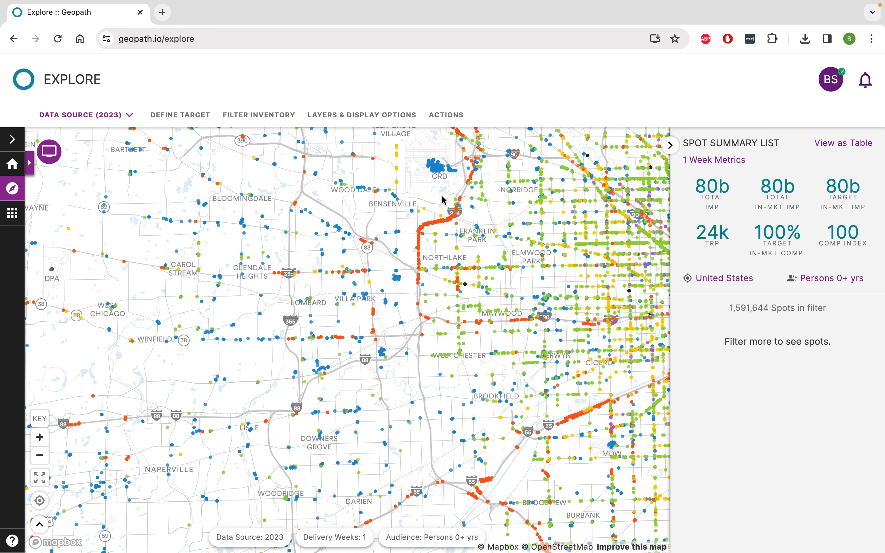
- Draw a custom radius filter of about 5 miles centred on the O'Hare (ORD) area of the map
{"action": "left_click", "coordinate": [258, 115]}
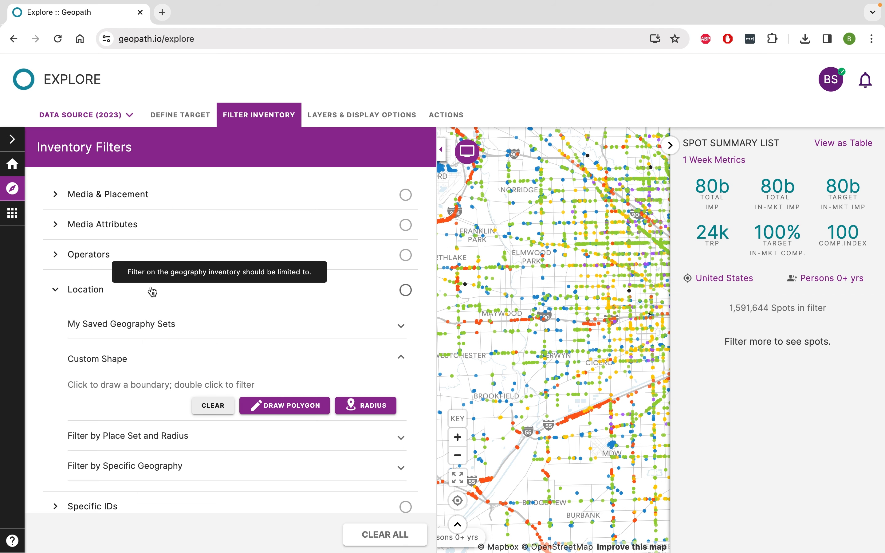
{"action": "scroll", "coordinate": [242, 344], "scroll_direction": "down", "scroll_amount": 1}
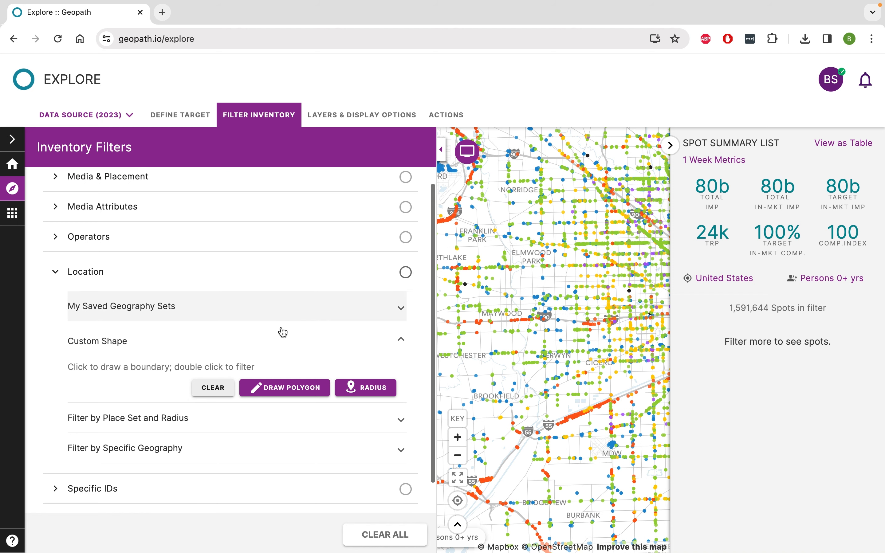
{"action": "left_click", "coordinate": [381, 395]}
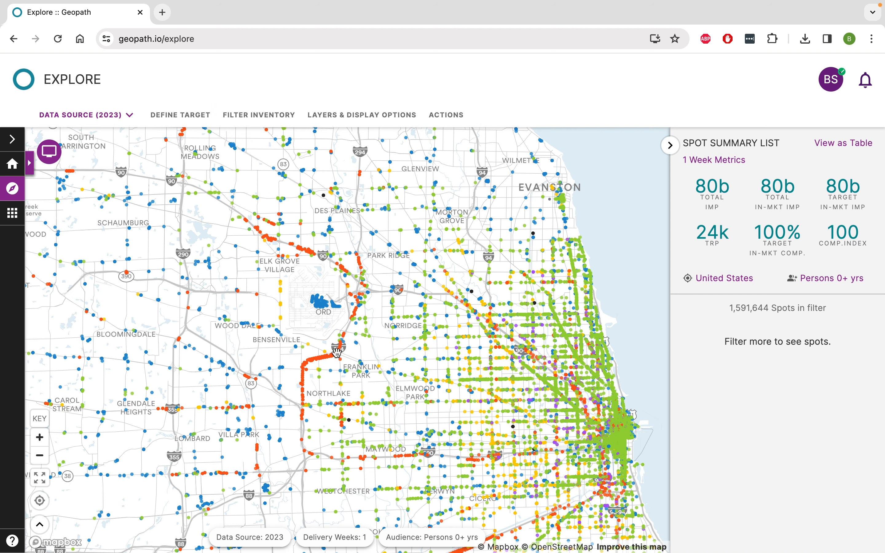
{"action": "left_click", "coordinate": [265, 113]}
{"action": "left_click", "coordinate": [366, 389]}
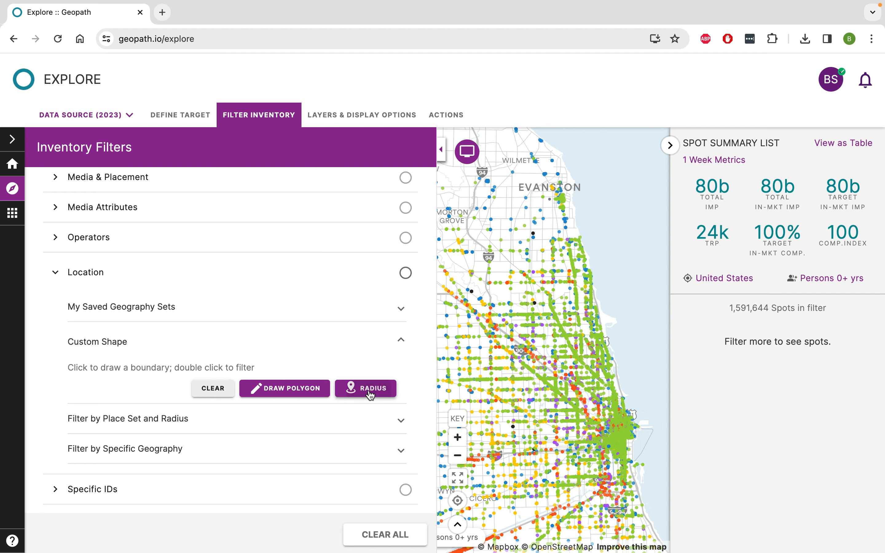
{"action": "left_click_drag", "start_coordinate": [309, 306], "coordinate": [331, 409]}
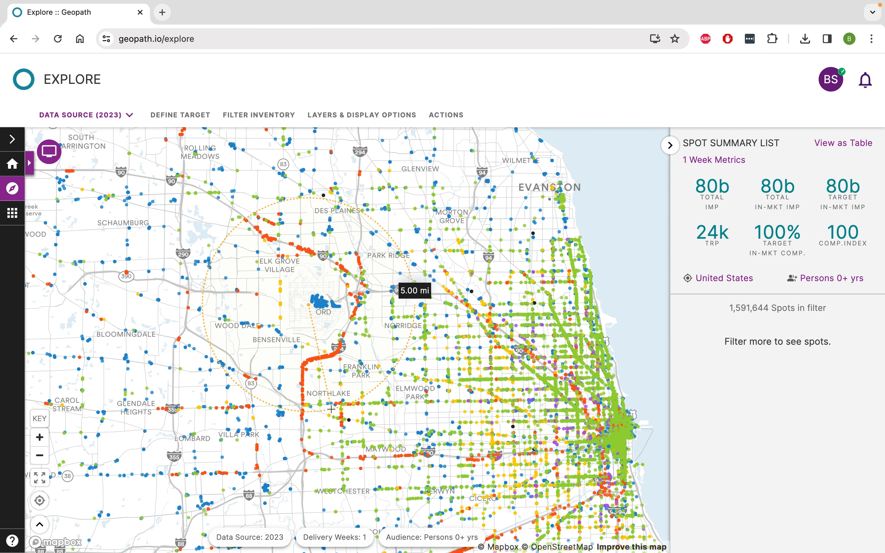
{"action": "left_click_drag", "start_coordinate": [331, 409], "coordinate": [331, 409]}
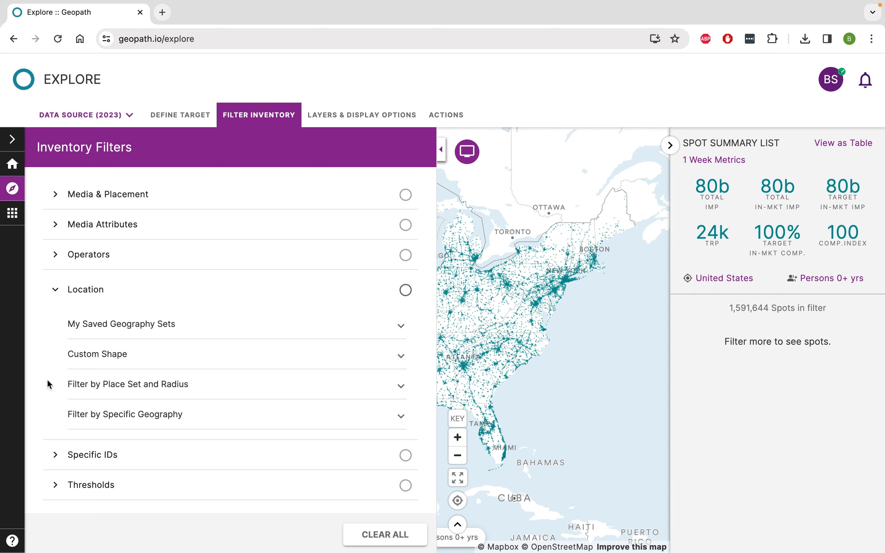
- Filter the inventory to within 3 miles of each place in the saved place set "Allegro Coffee Boston"
{"action": "left_click", "coordinate": [117, 387]}
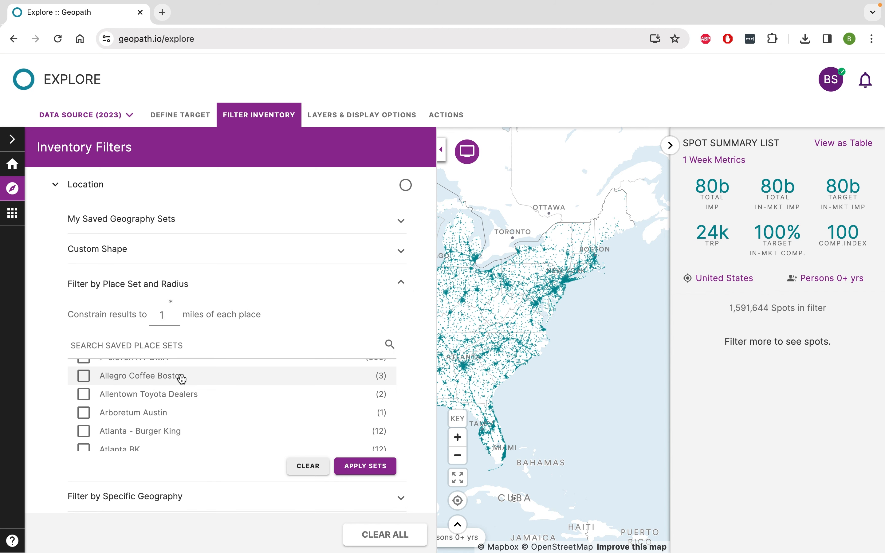
{"action": "left_click", "coordinate": [84, 378]}
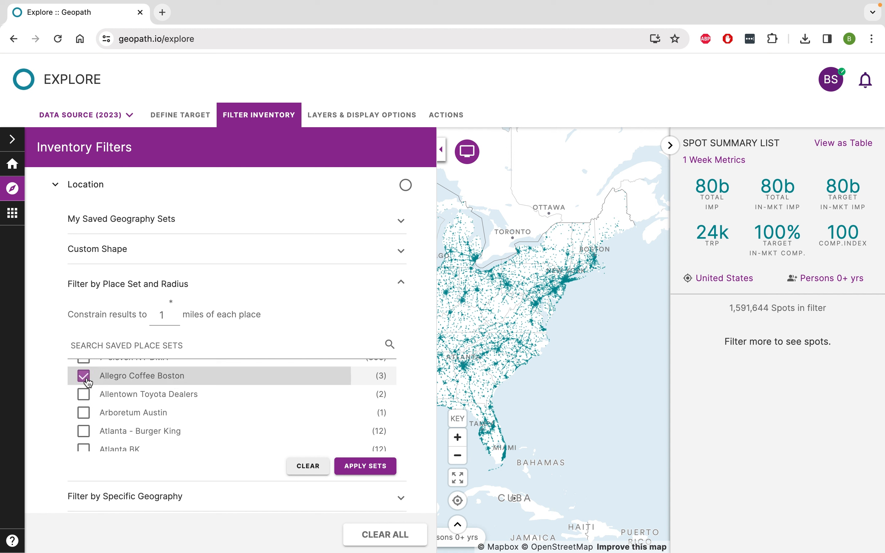
{"action": "double_click", "coordinate": [176, 313]}
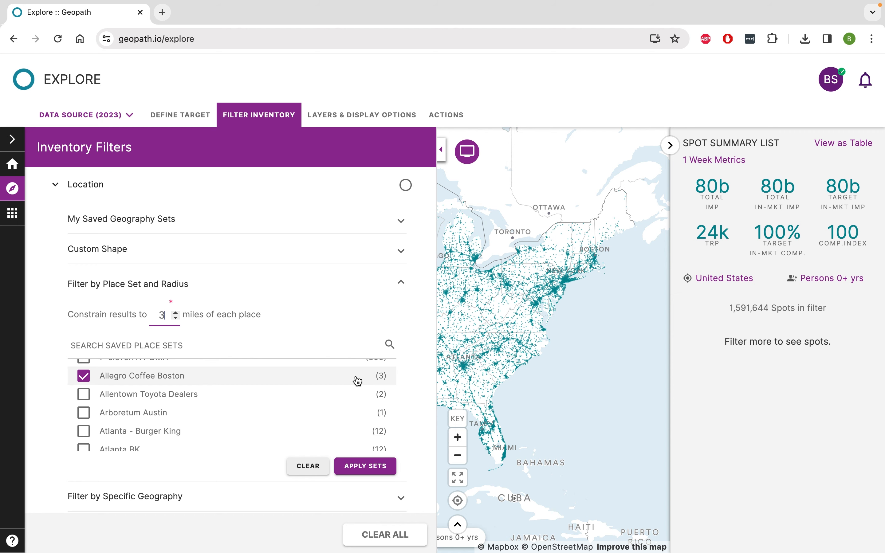
{"action": "left_click", "coordinate": [366, 465]}
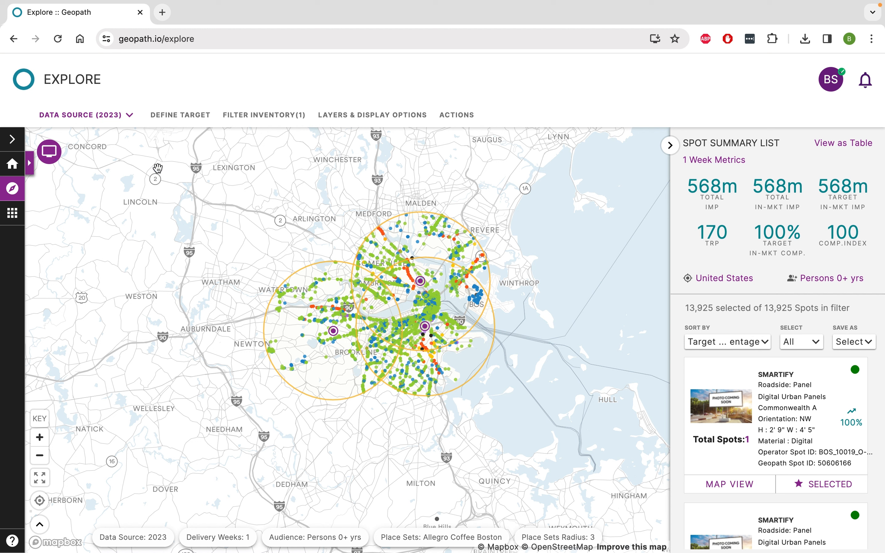
- Return to the Inventory Library's location filters and apply a specific geography filter for zip code 10018 - New York, NY
{"action": "left_click", "coordinate": [58, 162]}
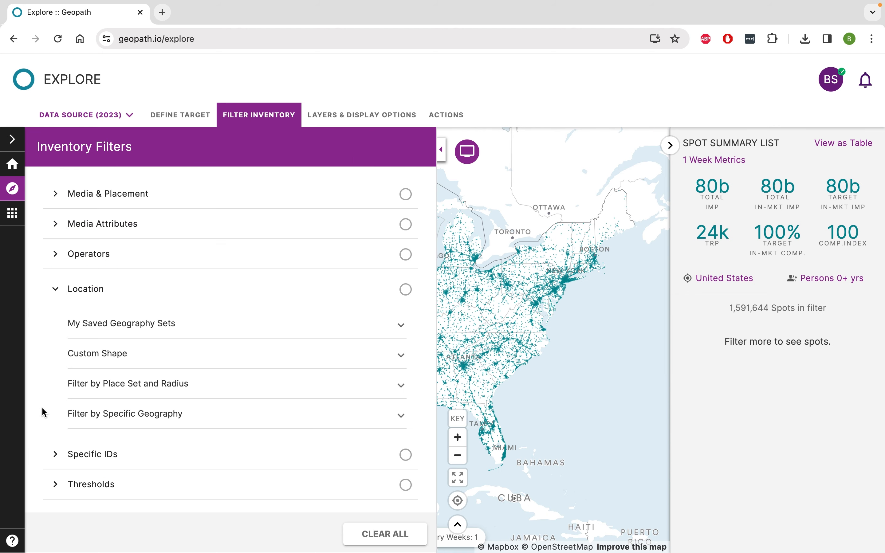
{"action": "left_click", "coordinate": [135, 423]}
{"action": "scroll", "coordinate": [336, 411], "scroll_direction": "down", "scroll_amount": 2}
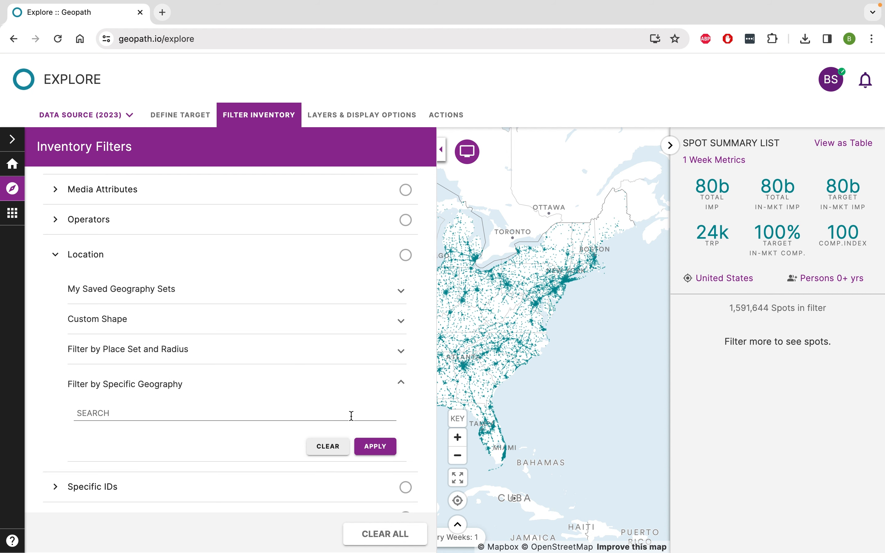
{"action": "scroll", "coordinate": [351, 416], "scroll_direction": "down", "scroll_amount": 1}
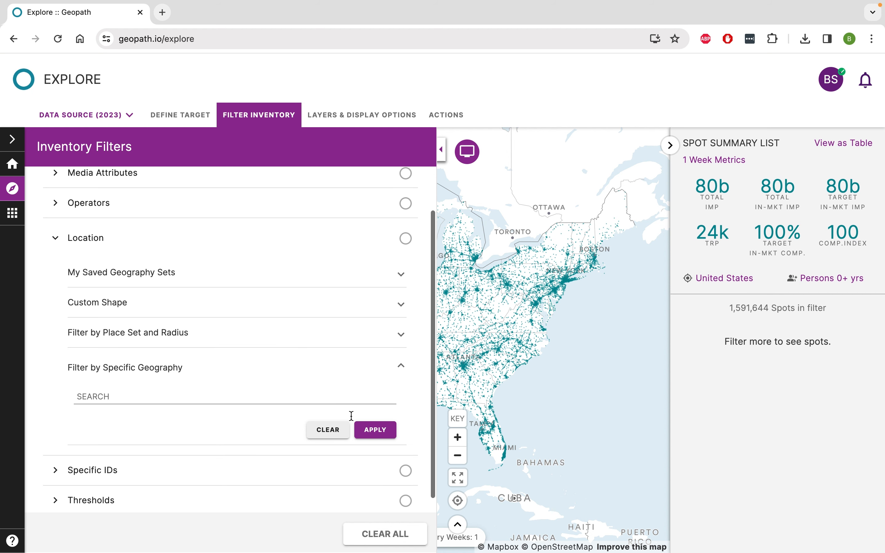
{"action": "left_click", "coordinate": [299, 397]}
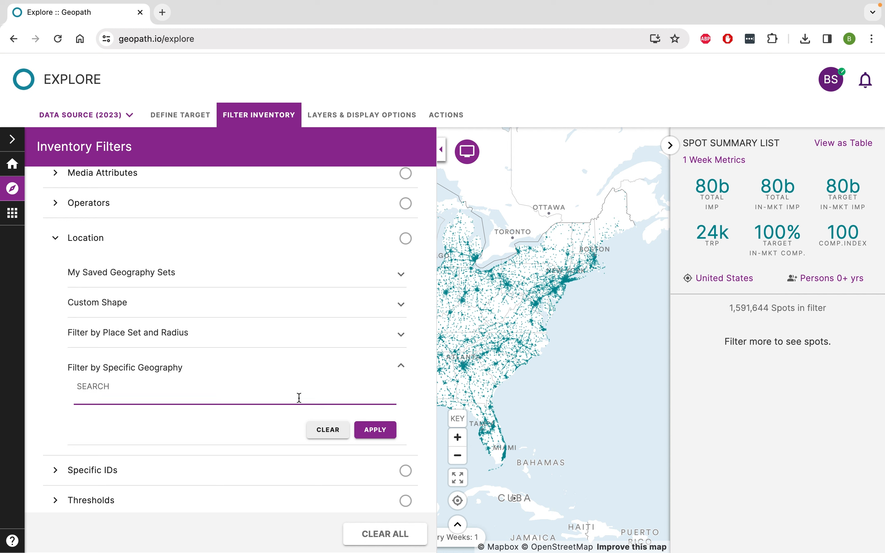
{"action": "type", "text": "10018"}
{"action": "left_click", "coordinate": [266, 446]}
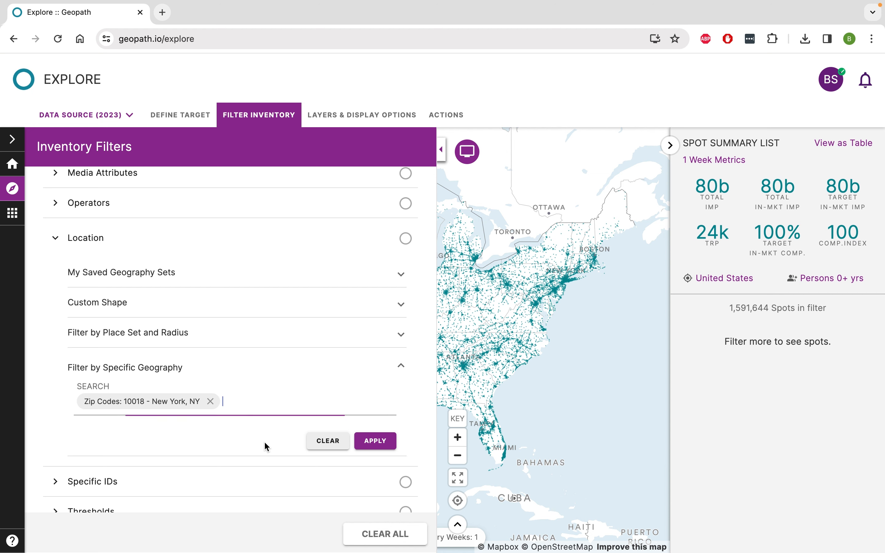
{"action": "left_click", "coordinate": [379, 442]}
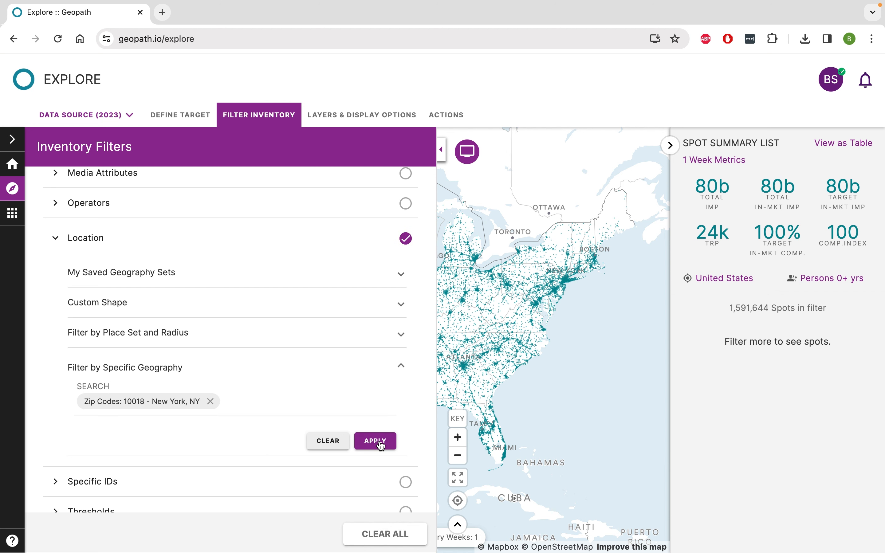